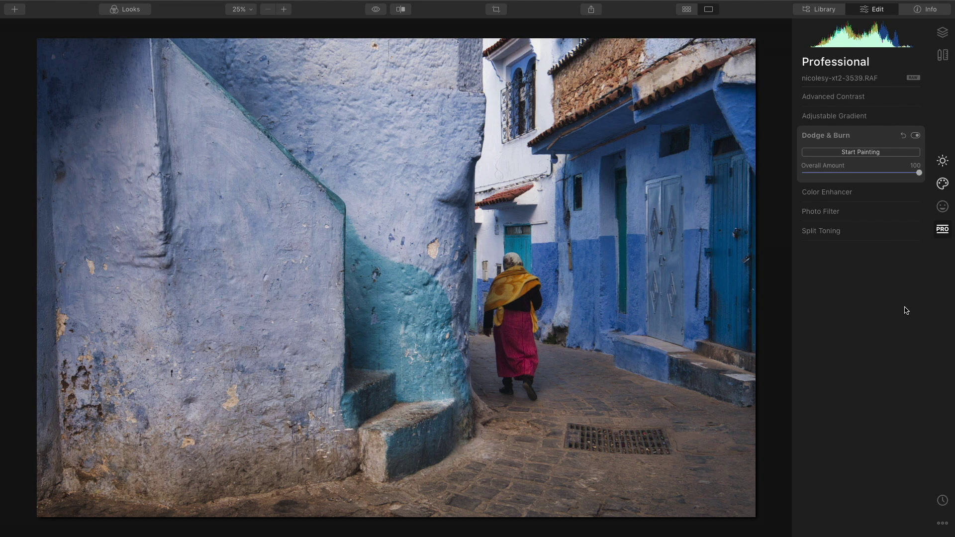
# - Compare the alley photo before and after its existing edits
pyautogui.press('\\')
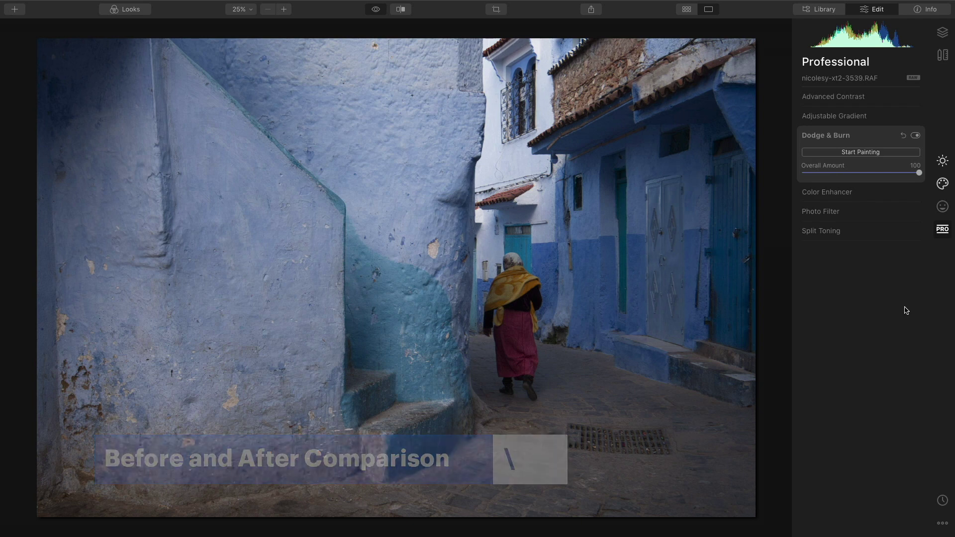
pyautogui.press('\\')
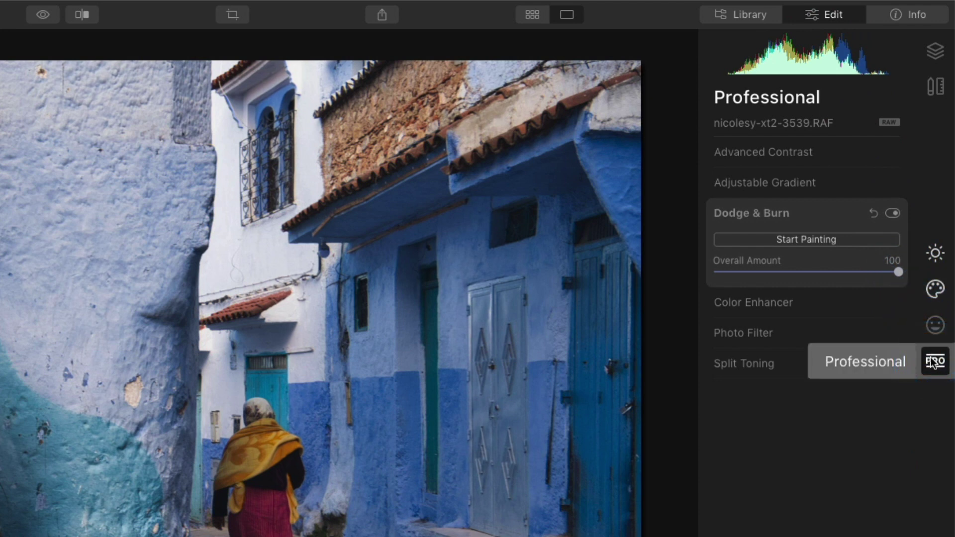
# - Start painting with Dodge & Burn and set the Lighten brush strength to 16%
pyautogui.click(841, 236)
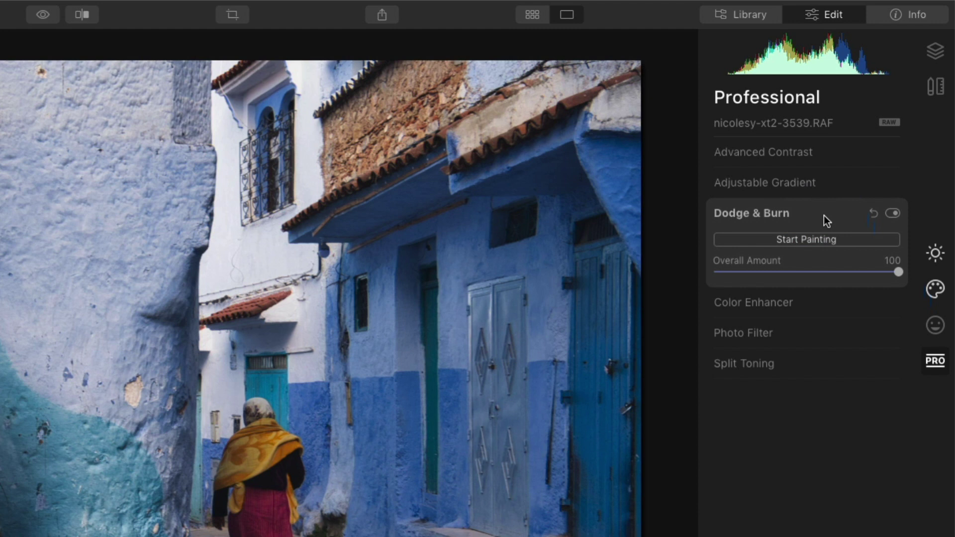
pyautogui.click(840, 241)
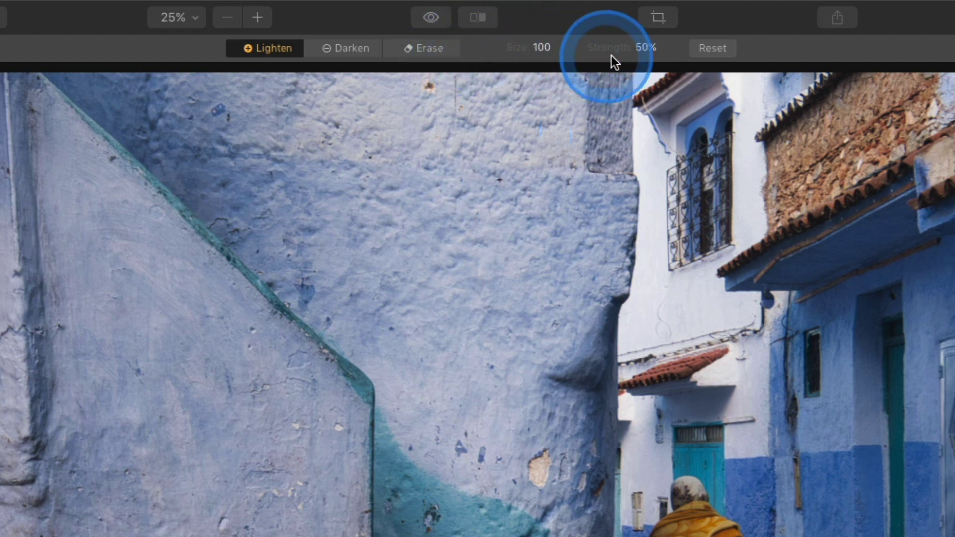
pyautogui.click(659, 48)
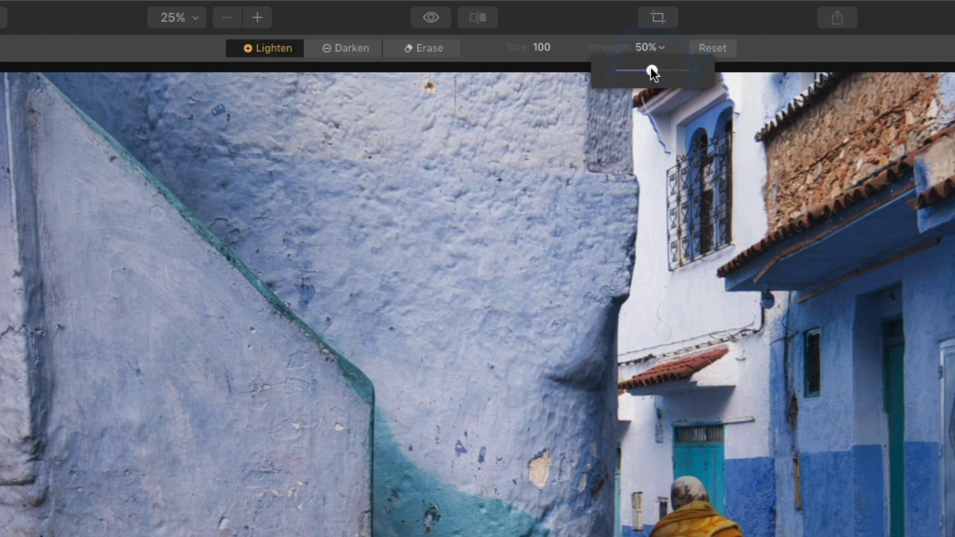
pyautogui.moveTo(651, 70); pyautogui.dragTo(626, 74)
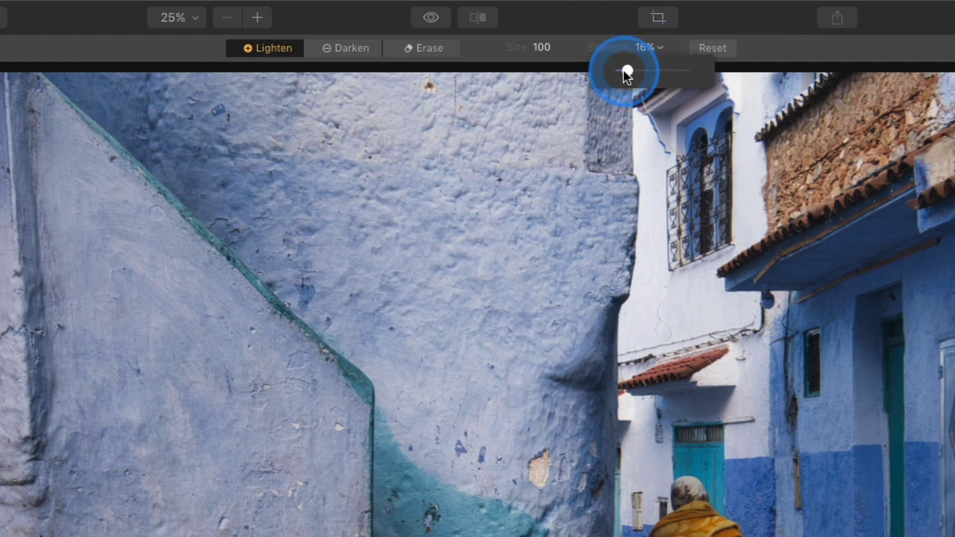
pyautogui.click(777, 46)
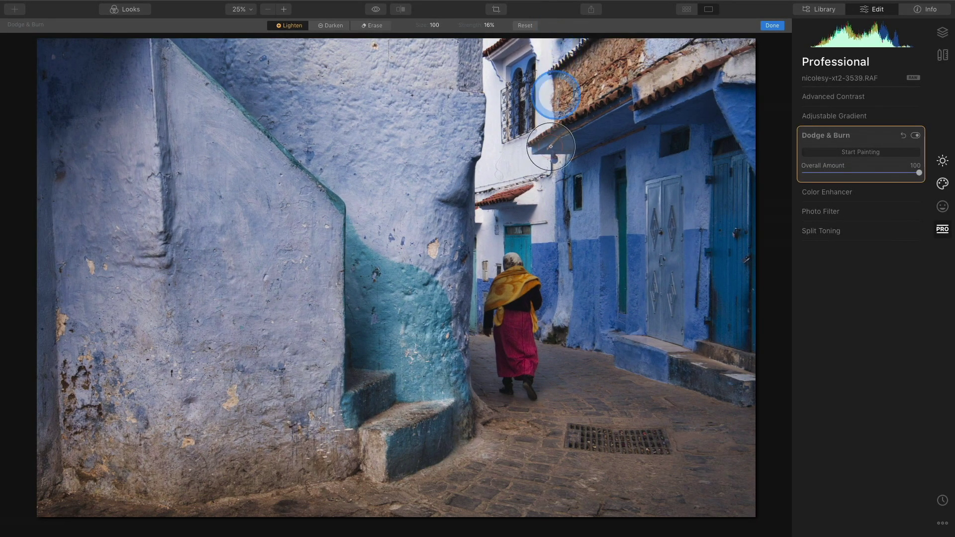
# - Lighten the walking woman and the cobblestone street around her, enlarging the brush to 124 for the street
pyautogui.click(544, 227)
pyautogui.moveTo(518, 271)
pyautogui.mouseDown()
pyautogui.moveTo(516, 299)
pyautogui.moveTo(492, 346)
pyautogui.mouseUp()
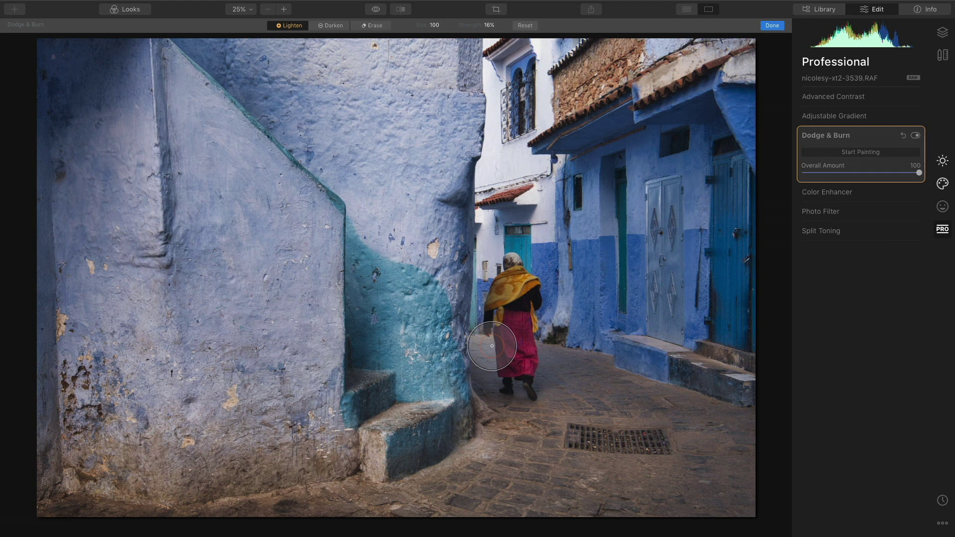
pyautogui.moveTo(443, 492)
pyautogui.mouseDown()
pyautogui.moveTo(467, 479)
pyautogui.moveTo(499, 428)
pyautogui.moveTo(458, 512)
pyautogui.moveTo(530, 494)
pyautogui.moveTo(522, 381)
pyautogui.moveTo(500, 348)
pyautogui.moveTo(597, 365)
pyautogui.moveTo(758, 457)
pyautogui.moveTo(760, 479)
pyautogui.moveTo(661, 423)
pyautogui.moveTo(671, 479)
pyautogui.moveTo(600, 481)
pyautogui.moveTo(625, 505)
pyautogui.moveTo(571, 380)
pyautogui.moveTo(697, 447)
pyautogui.moveTo(731, 448)
pyautogui.moveTo(733, 491)
pyautogui.moveTo(588, 416)
pyautogui.mouseUp()
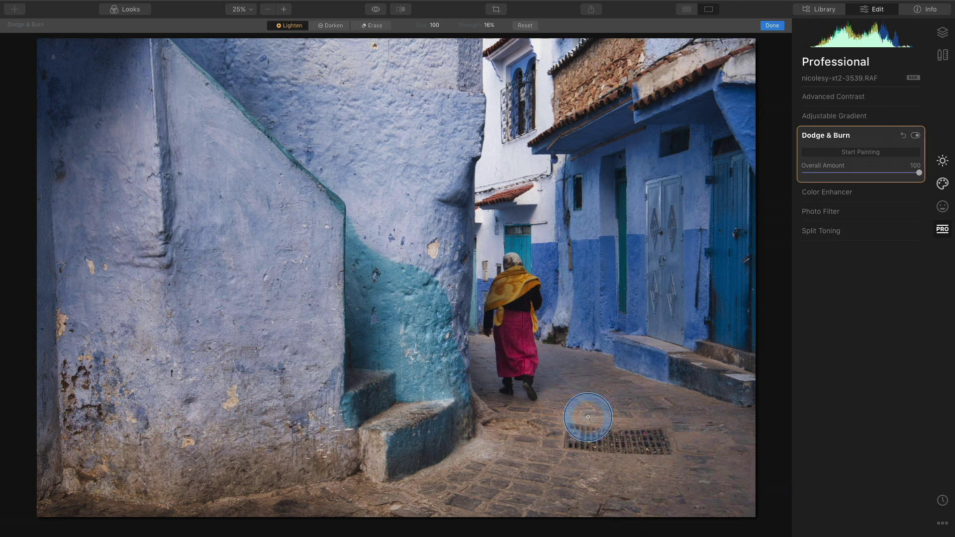
pyautogui.press(']')
pyautogui.press(']')
pyautogui.moveTo(593, 395)
pyautogui.mouseDown()
pyautogui.moveTo(742, 444)
pyautogui.moveTo(653, 445)
pyautogui.moveTo(726, 485)
pyautogui.moveTo(517, 490)
pyautogui.moveTo(537, 429)
pyautogui.moveTo(394, 511)
pyautogui.moveTo(275, 524)
pyautogui.moveTo(555, 482)
pyautogui.moveTo(543, 479)
pyautogui.moveTo(581, 431)
pyautogui.moveTo(653, 475)
pyautogui.moveTo(639, 427)
pyautogui.moveTo(539, 360)
pyautogui.moveTo(553, 366)
pyautogui.moveTo(515, 367)
pyautogui.moveTo(576, 402)
pyautogui.moveTo(481, 381)
pyautogui.moveTo(574, 452)
pyautogui.moveTo(595, 434)
pyautogui.moveTo(658, 474)
pyautogui.moveTo(782, 495)
pyautogui.moveTo(546, 374)
pyautogui.moveTo(635, 455)
pyautogui.moveTo(566, 381)
pyautogui.mouseUp()
# - Reduce the Lighten brush to size 40 and brighten the woman's yellow scarf and pink skirt
pyautogui.press('[')
pyautogui.press('[')
pyautogui.press('[')
pyautogui.press('[')
pyautogui.press('[')
pyautogui.press('[')
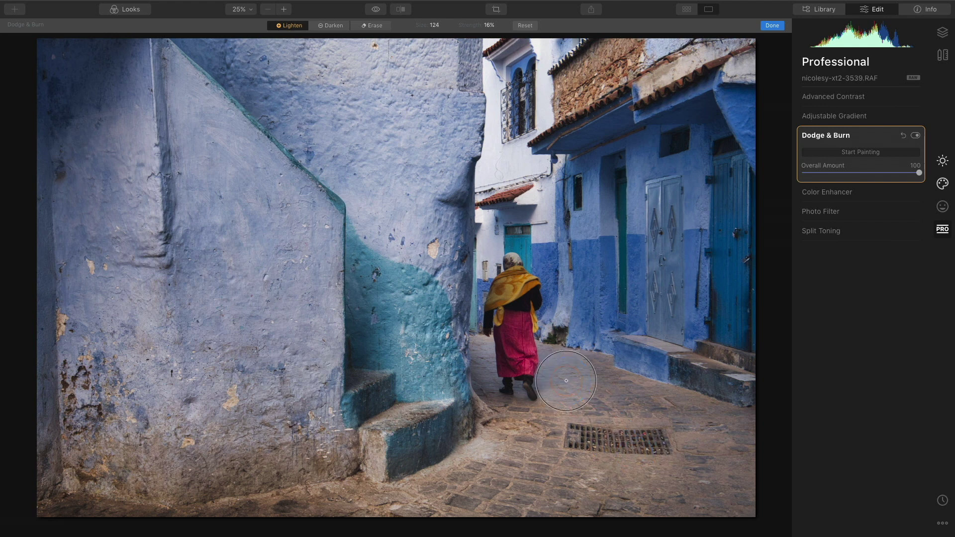
pyautogui.press('[')
pyautogui.moveTo(536, 367)
pyautogui.mouseDown()
pyautogui.moveTo(512, 276)
pyautogui.moveTo(510, 307)
pyautogui.moveTo(508, 298)
pyautogui.moveTo(502, 308)
pyautogui.moveTo(515, 326)
pyautogui.moveTo(513, 359)
pyautogui.moveTo(517, 281)
pyautogui.moveTo(515, 366)
pyautogui.moveTo(512, 293)
pyautogui.moveTo(498, 319)
pyautogui.moveTo(527, 300)
pyautogui.moveTo(513, 274)
pyautogui.moveTo(516, 310)
pyautogui.moveTo(511, 263)
pyautogui.moveTo(515, 276)
pyautogui.moveTo(497, 299)
pyautogui.moveTo(515, 279)
pyautogui.moveTo(505, 310)
pyautogui.moveTo(523, 332)
pyautogui.moveTo(504, 362)
pyautogui.moveTo(509, 381)
pyautogui.moveTo(504, 353)
pyautogui.moveTo(507, 380)
pyautogui.moveTo(878, 168)
pyautogui.mouseUp()
pyautogui.press('[')
pyautogui.press('[')
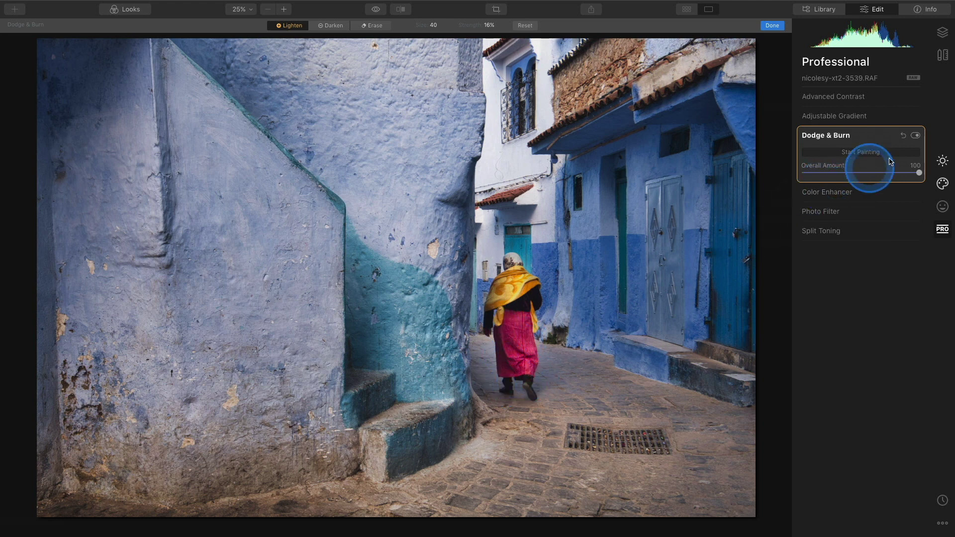
# - Toggle the Dodge & Burn filter off and on to compare the lightened areas
pyautogui.click(916, 135)
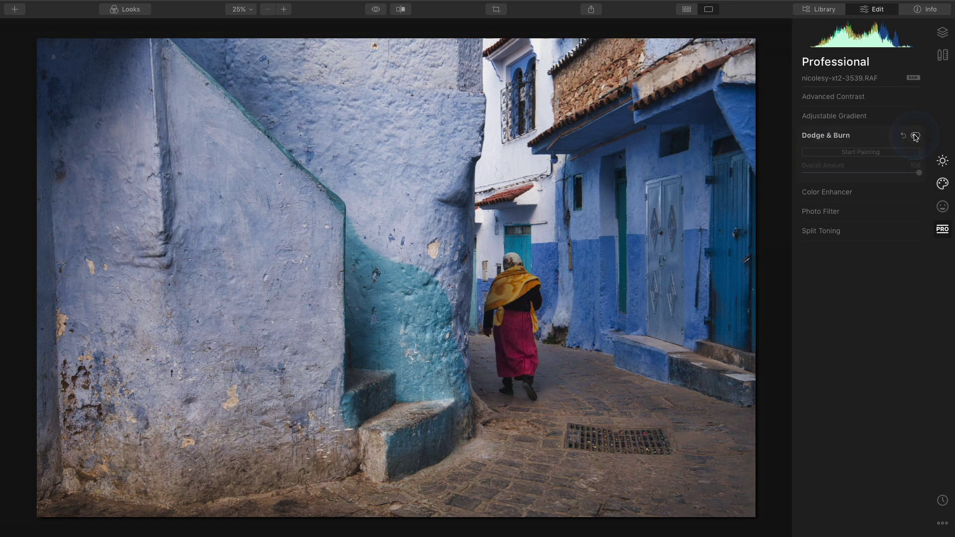
pyautogui.click(915, 135)
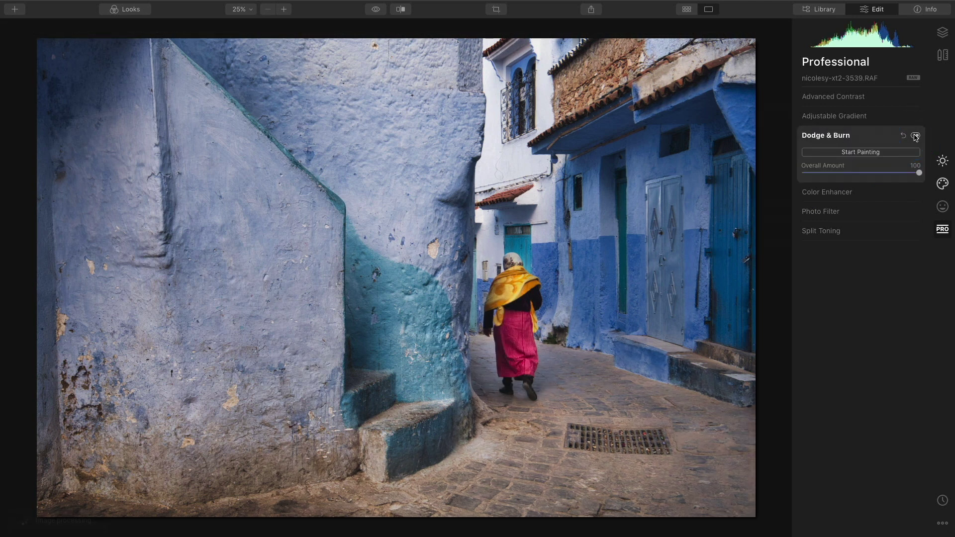
pyautogui.click(916, 135)
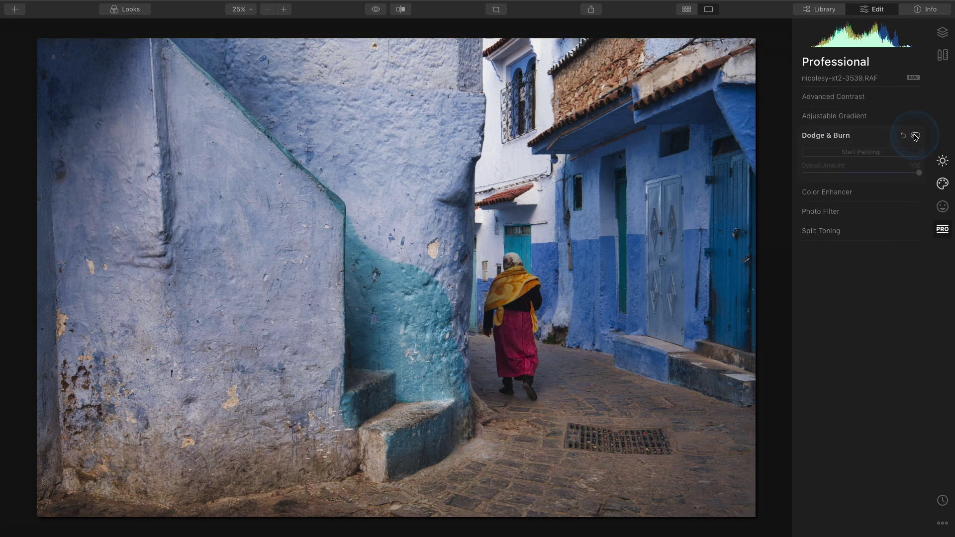
pyautogui.click(915, 135)
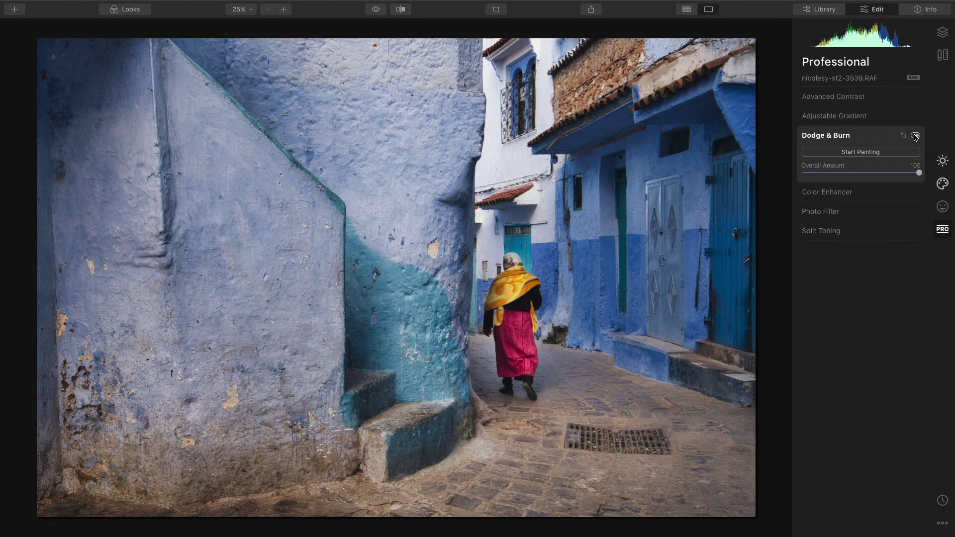
pyautogui.click(915, 136)
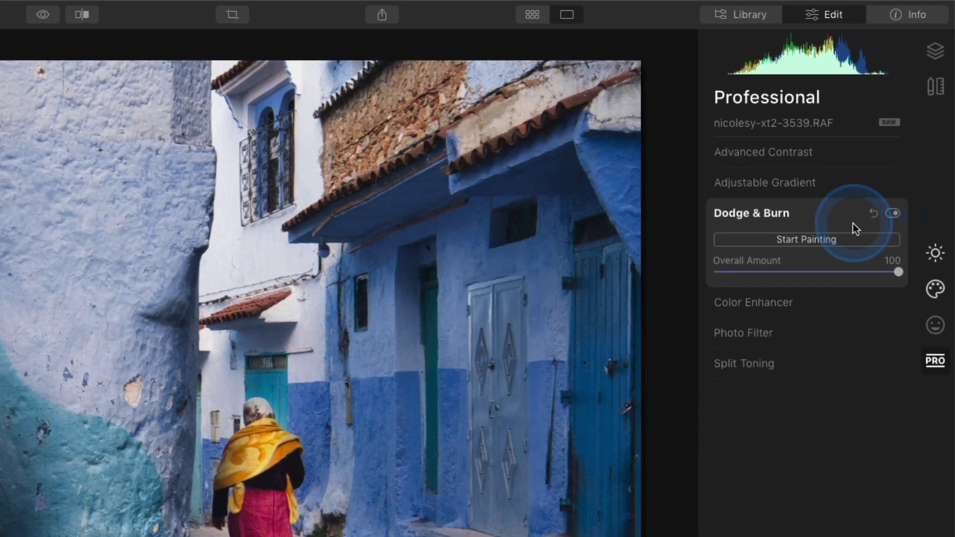
# - Resume Dodge & Burn painting in Darken mode with the brush strength set to 17%
pyautogui.click(849, 238)
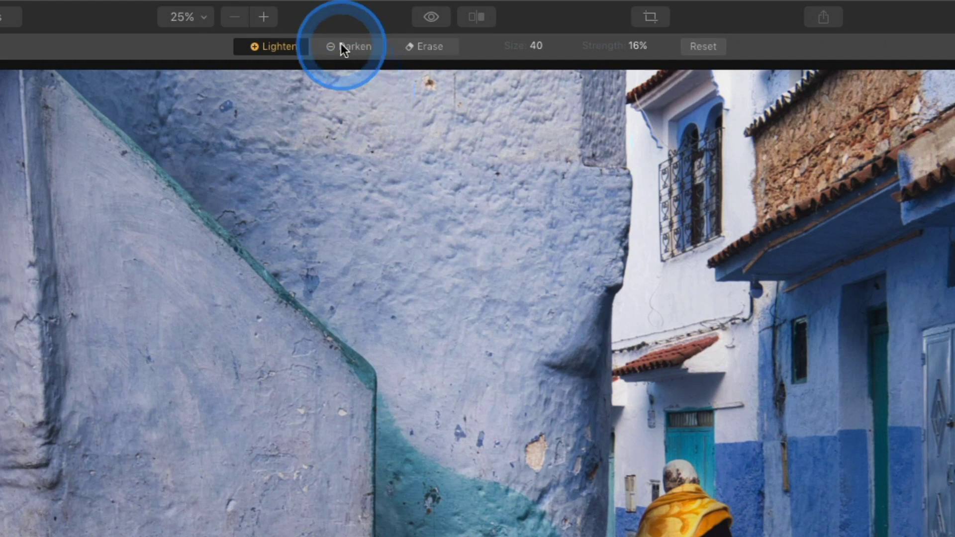
pyautogui.click(144, 44)
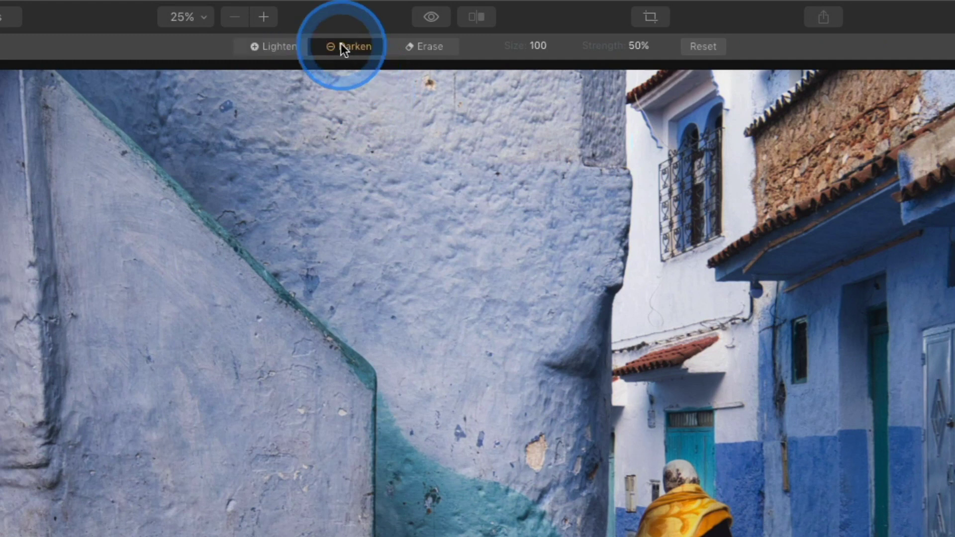
pyautogui.click(649, 46)
pyautogui.moveTo(644, 69); pyautogui.dragTo(616, 70)
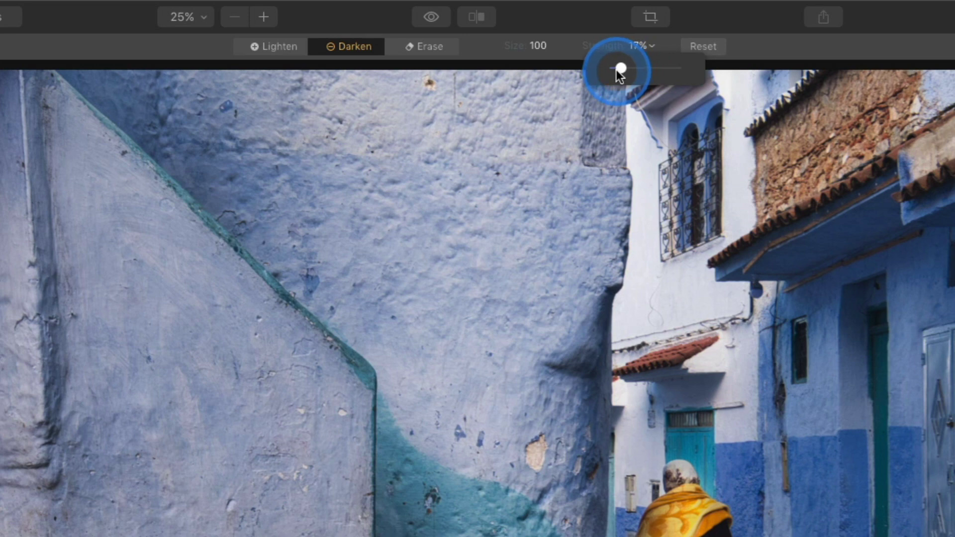
pyautogui.click(765, 34)
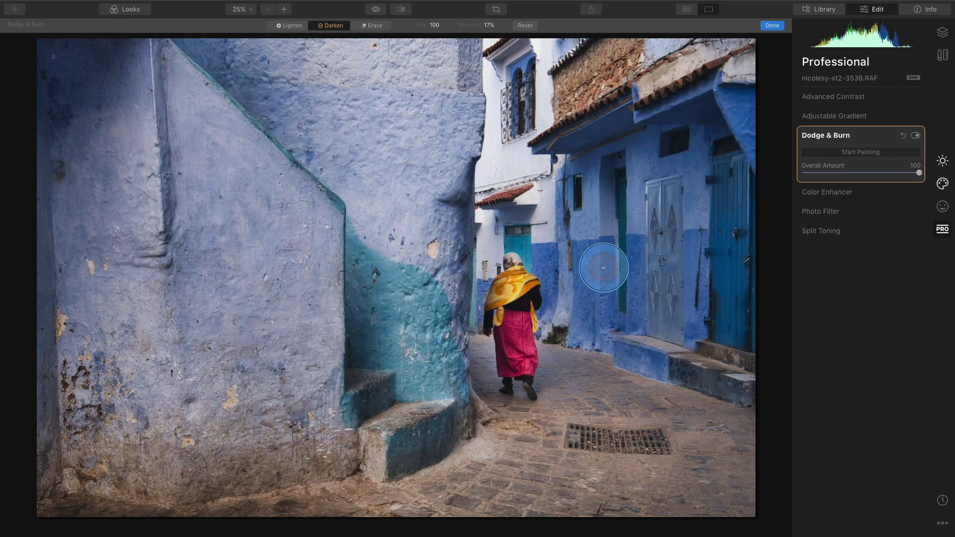
# - Reduce the Darken brush to size 76 and darken the wall base and steps along the blue building beside the woman
pyautogui.press(']')
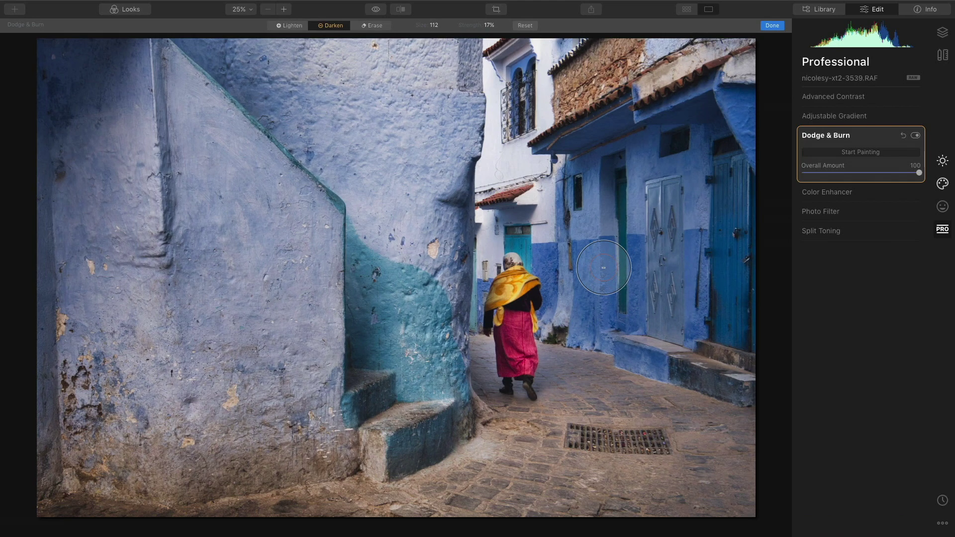
pyautogui.press('[')
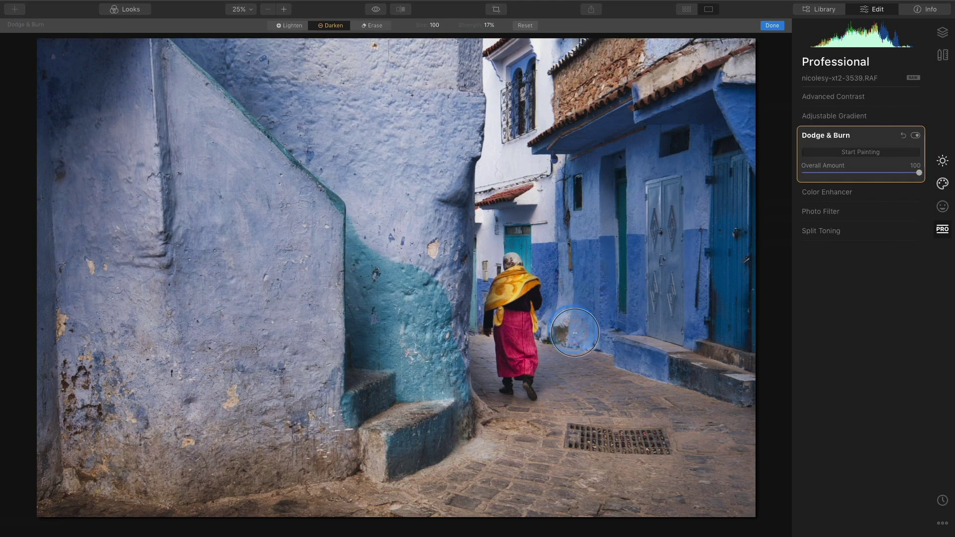
pyautogui.press('[')
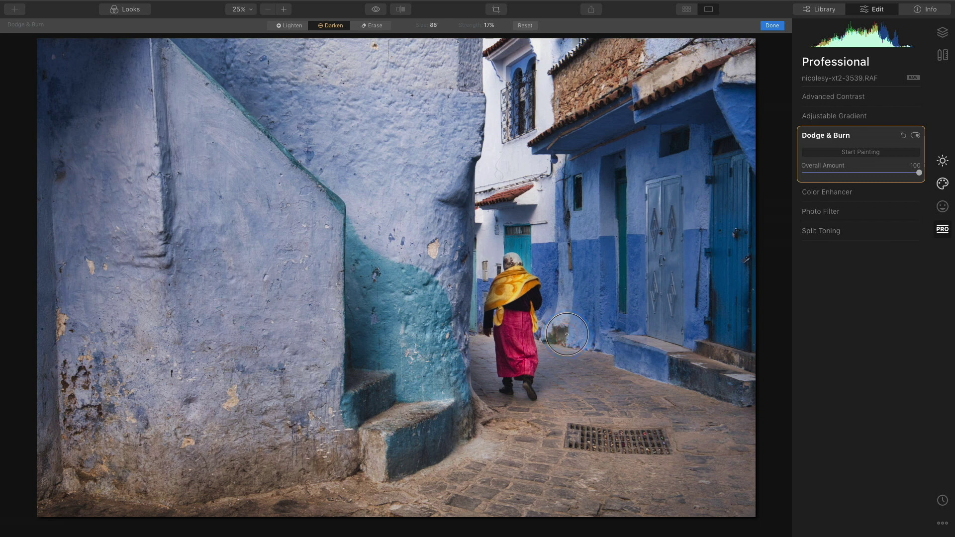
pyautogui.press('[')
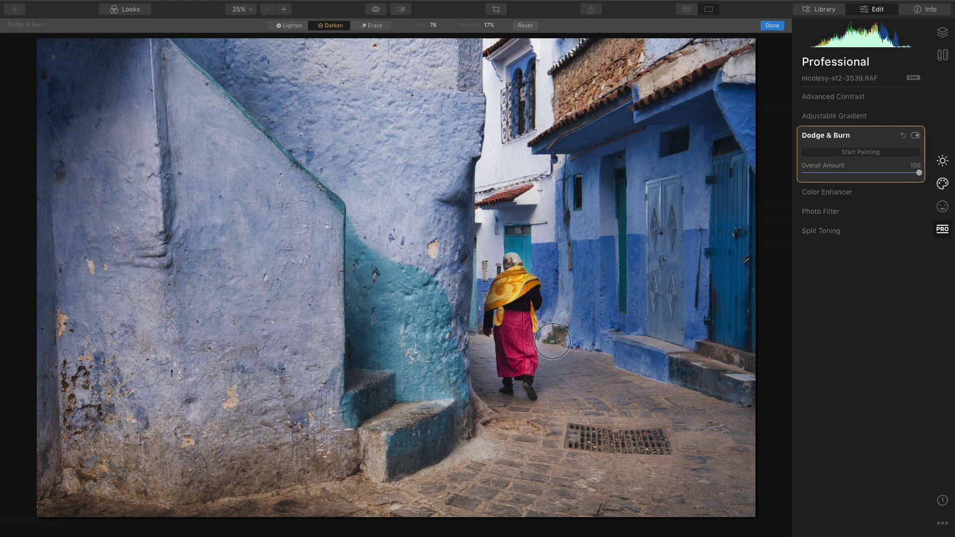
pyautogui.moveTo(552, 341)
pyautogui.mouseDown()
pyautogui.moveTo(685, 379)
pyautogui.moveTo(744, 415)
pyautogui.mouseUp()
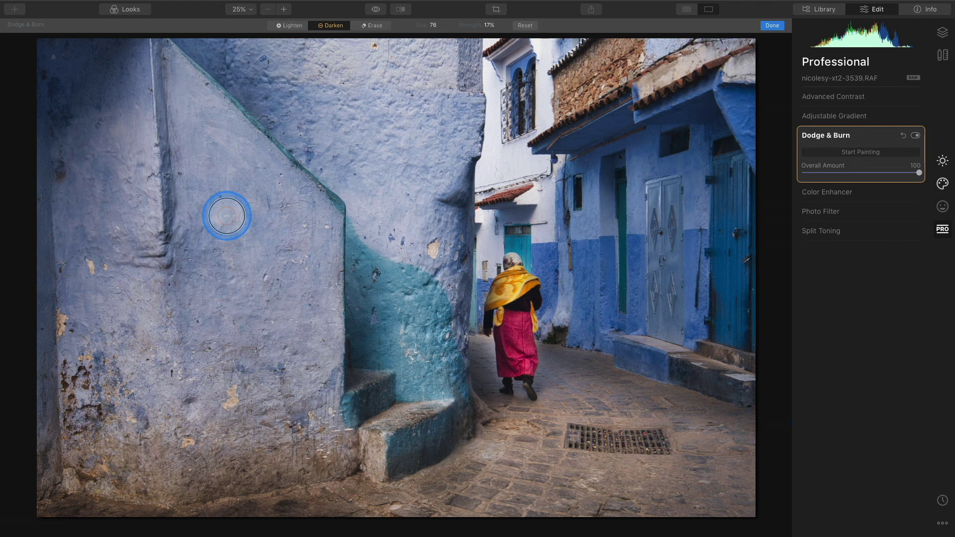
# - Enlarge the Darken brush to size 340, darken the large blue wall opposite the doors, and finish painting
pyautogui.press(']')
pyautogui.press(']')
pyautogui.press(']')
pyautogui.press(']')
pyautogui.press(']')
pyautogui.press(']')
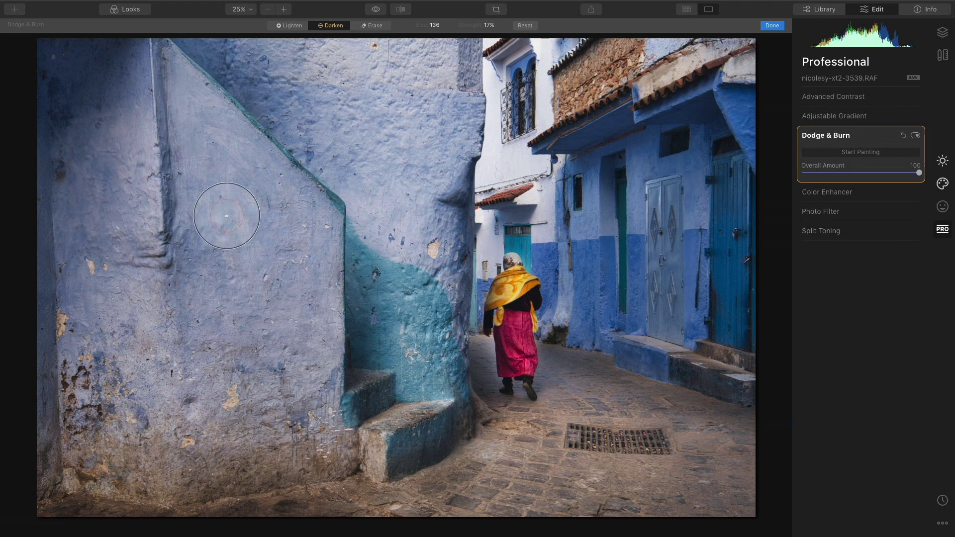
pyautogui.press(']')
pyautogui.press(']')
pyautogui.press(']')
pyautogui.press(']')
pyautogui.press(']')
pyautogui.press(']')
pyautogui.press(']')
pyautogui.press(']')
pyautogui.press(']')
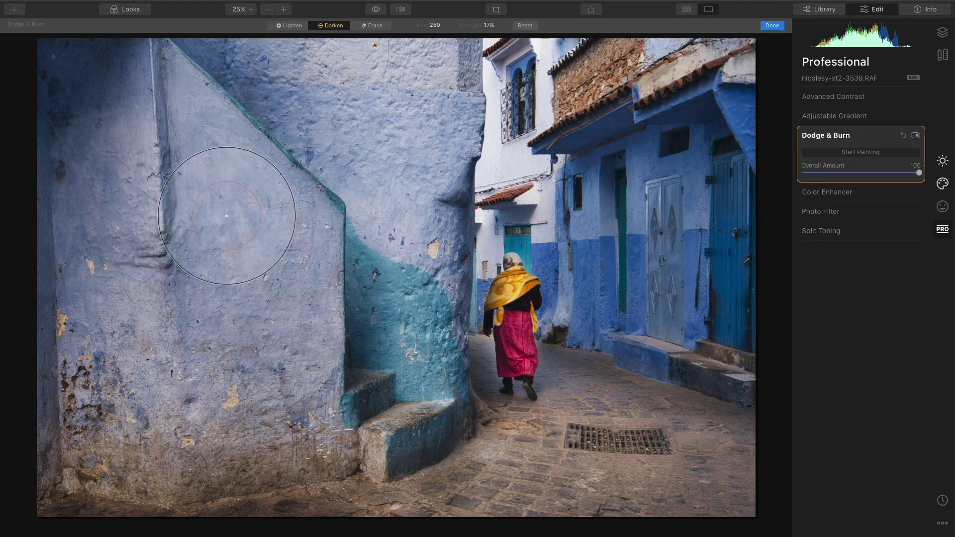
pyautogui.press(']')
pyautogui.press(']')
pyautogui.moveTo(224, 213)
pyautogui.mouseDown()
pyautogui.moveTo(143, 129)
pyautogui.moveTo(253, 210)
pyautogui.moveTo(276, 316)
pyautogui.moveTo(247, 409)
pyautogui.moveTo(86, 377)
pyautogui.moveTo(122, 292)
pyautogui.mouseUp()
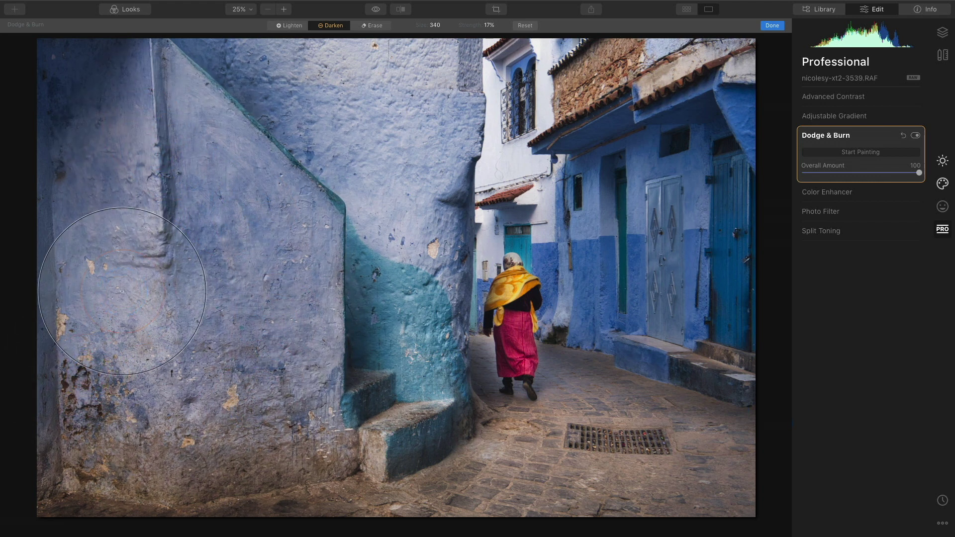
pyautogui.moveTo(234, 333)
pyautogui.mouseDown()
pyautogui.moveTo(252, 345)
pyautogui.moveTo(171, 320)
pyautogui.moveTo(105, 225)
pyautogui.moveTo(224, 132)
pyautogui.moveTo(390, 94)
pyautogui.moveTo(393, 166)
pyautogui.moveTo(363, 232)
pyautogui.moveTo(192, 199)
pyautogui.moveTo(177, 330)
pyautogui.moveTo(359, 234)
pyautogui.moveTo(589, 72)
pyautogui.moveTo(735, 22)
pyautogui.mouseUp()
pyautogui.click(772, 25)
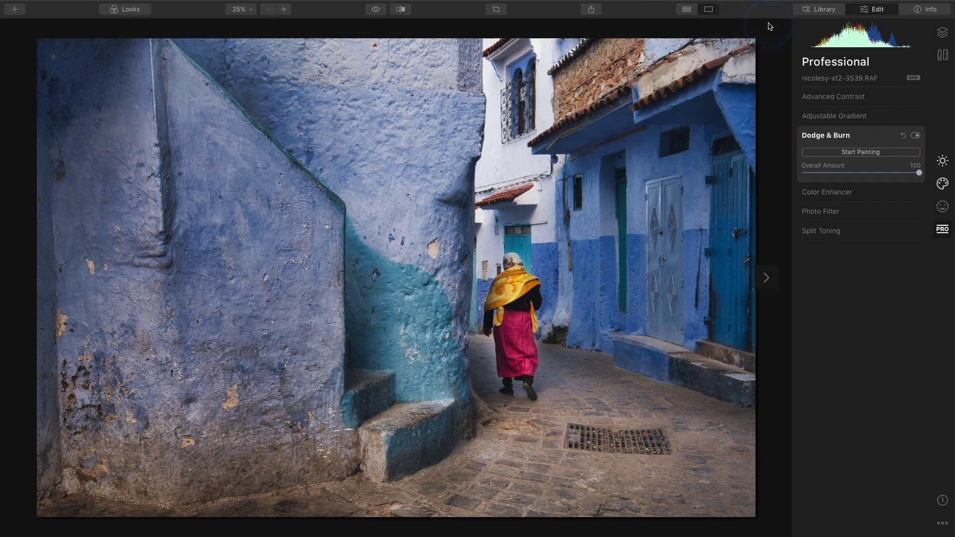
# - Switch the Dodge & Burn filter off and on to review the combined lightening and darkening
pyautogui.click(916, 136)
pyautogui.click(915, 136)
pyautogui.click(916, 136)
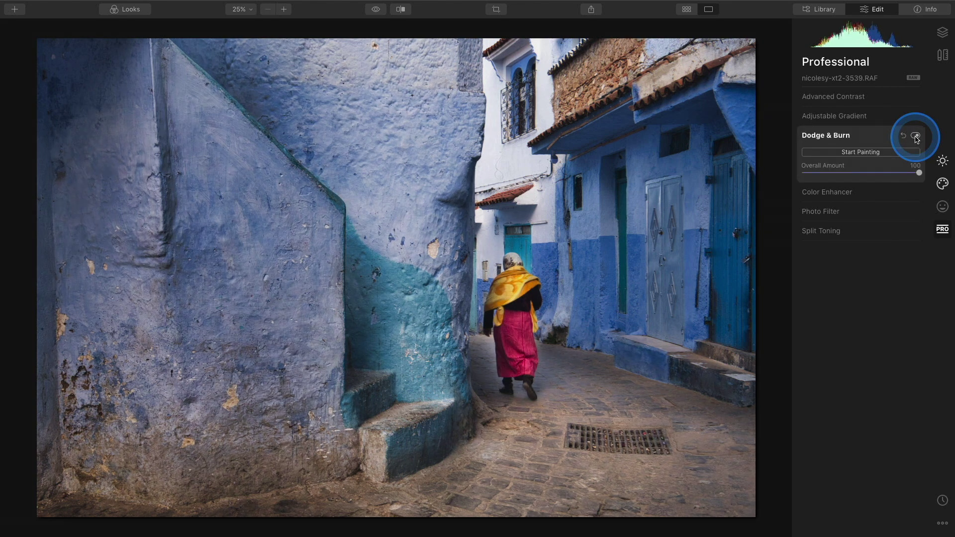
pyautogui.click(915, 136)
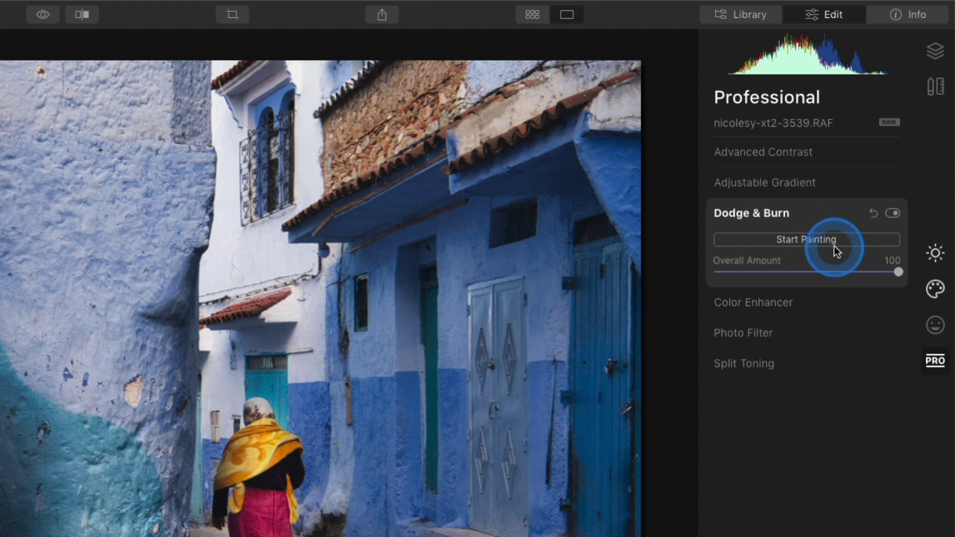
# - Resume painting in Erase mode with a size 52 brush and erase the Dodge & Burn effect from the woman's skirt
pyautogui.click(837, 246)
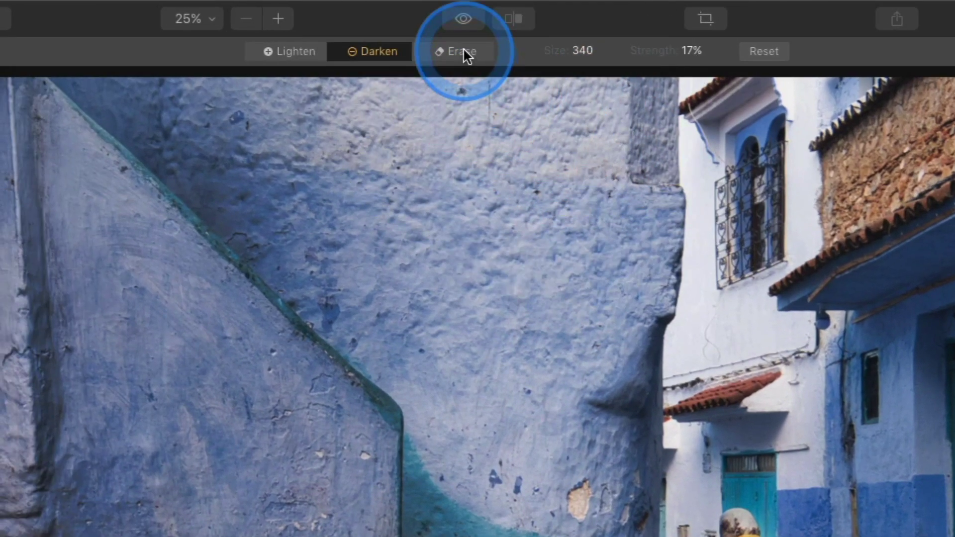
pyautogui.click(42, 38)
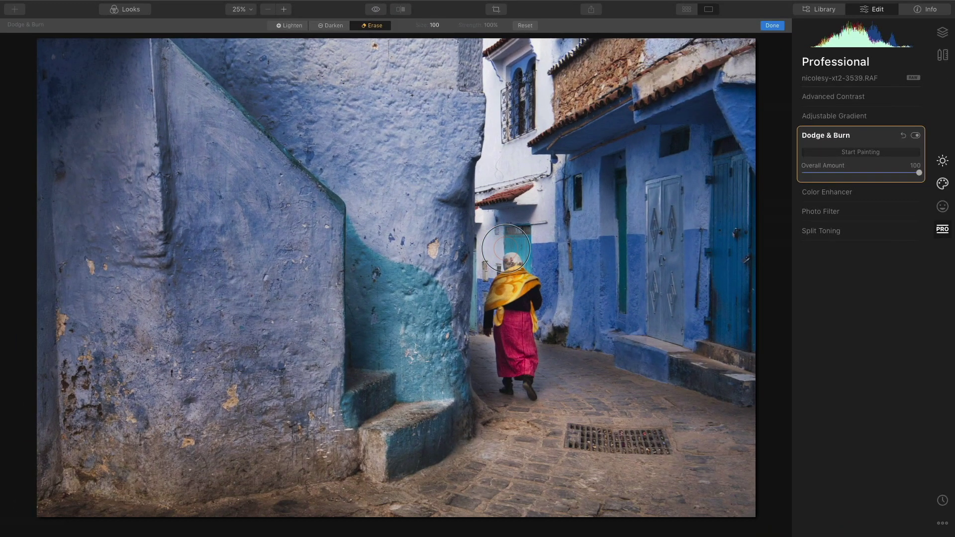
pyautogui.press('[')
pyautogui.press('[')
pyautogui.press('[')
pyautogui.press('[')
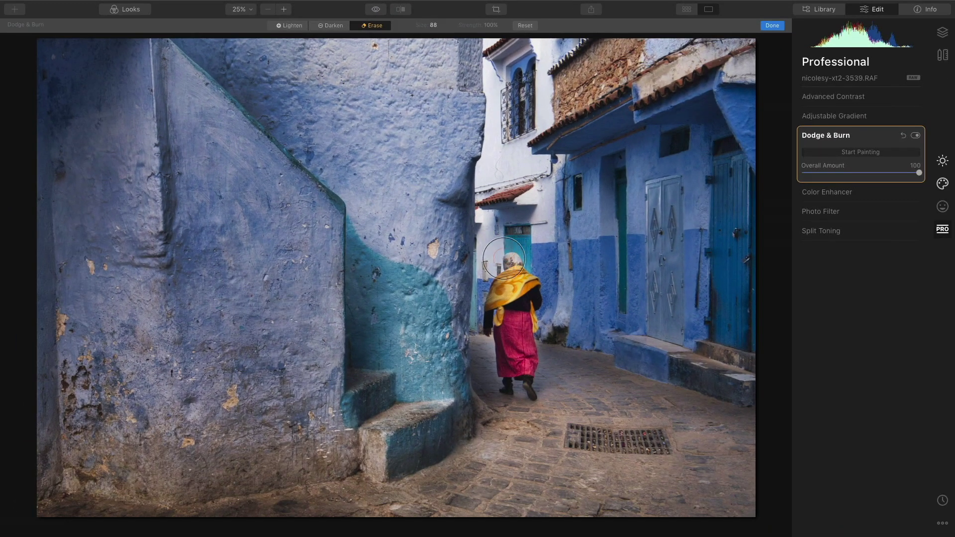
pyautogui.moveTo(491, 356)
pyautogui.mouseDown()
pyautogui.moveTo(487, 344)
pyautogui.moveTo(495, 353)
pyautogui.moveTo(518, 341)
pyautogui.moveTo(520, 366)
pyautogui.moveTo(521, 353)
pyautogui.moveTo(539, 347)
pyautogui.mouseUp()
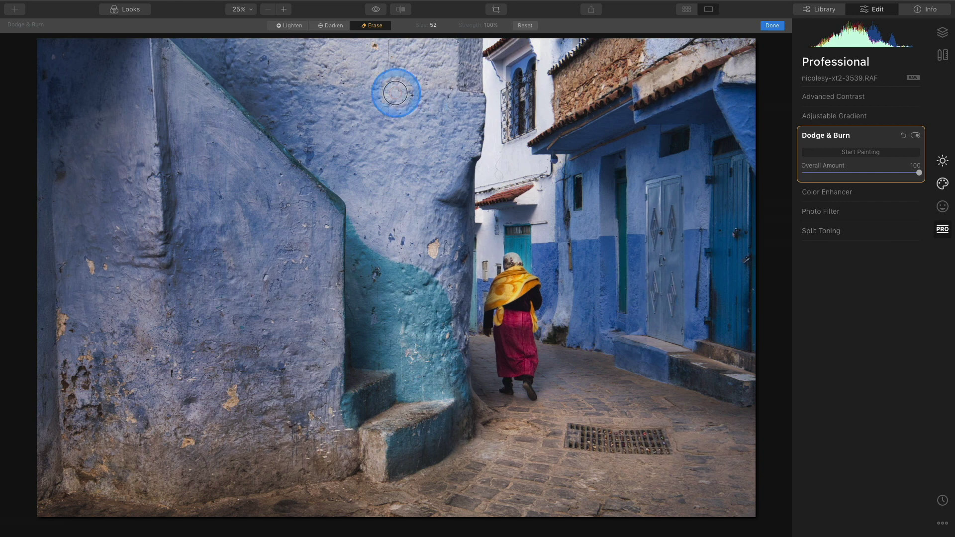
# - Lighten the woman's skirt using a size 40 Lighten brush at 16% strength, and finish painting
pyautogui.click(294, 28)
pyautogui.moveTo(512, 288)
pyautogui.mouseDown()
pyautogui.moveTo(526, 355)
pyautogui.moveTo(512, 330)
pyautogui.moveTo(512, 366)
pyautogui.moveTo(514, 326)
pyautogui.moveTo(511, 366)
pyautogui.moveTo(518, 351)
pyautogui.mouseUp()
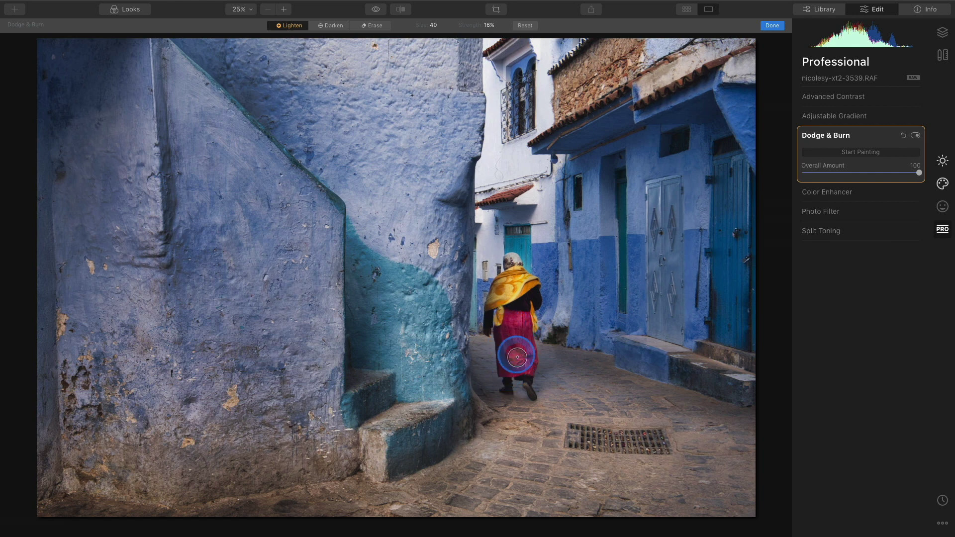
pyautogui.click(772, 25)
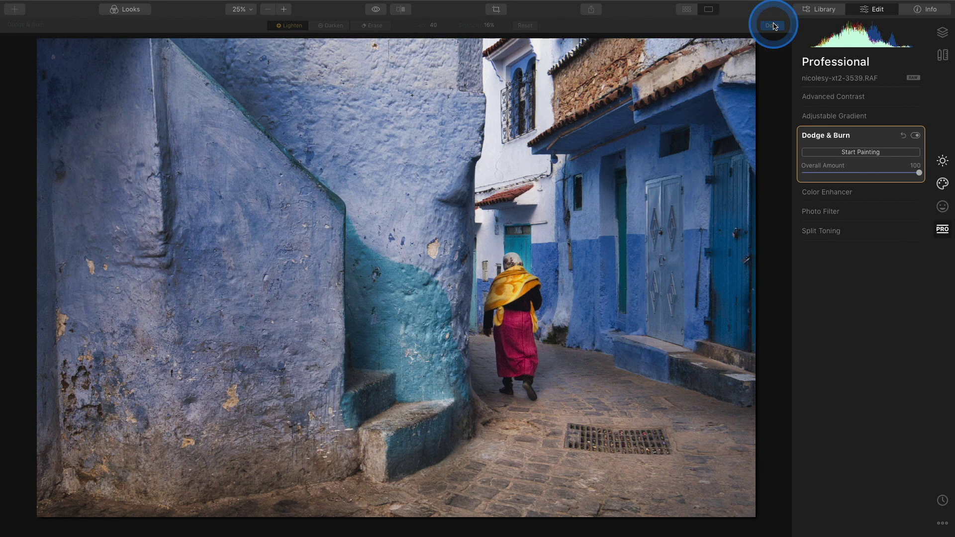
# - Compare the photo with and without the finished Dodge & Burn painting, leaving the filter on
pyautogui.click(915, 135)
pyautogui.click(915, 137)
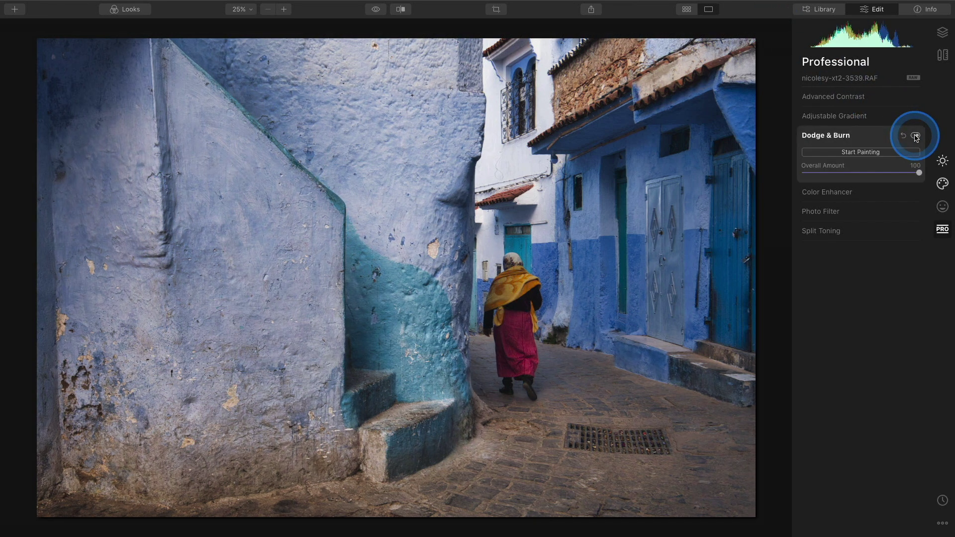
pyautogui.click(915, 136)
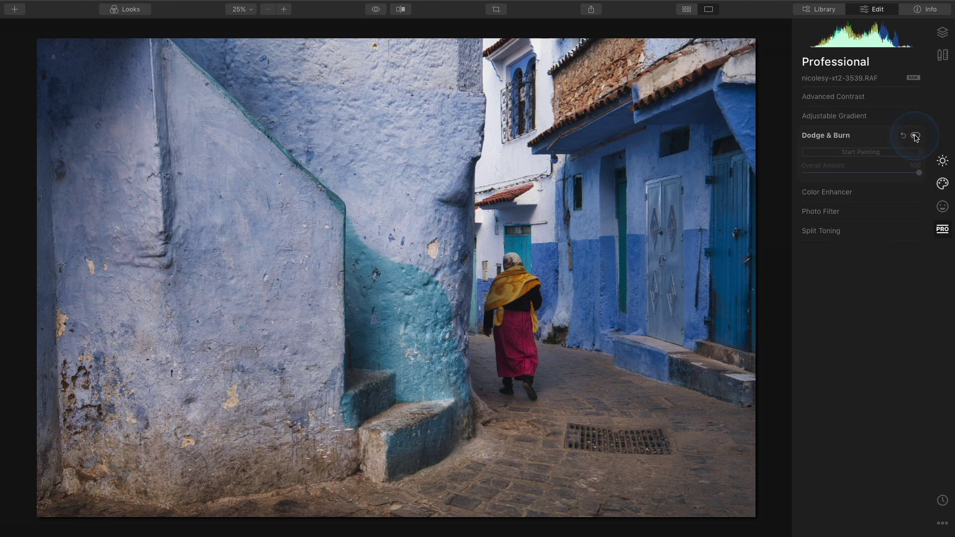
pyautogui.click(915, 136)
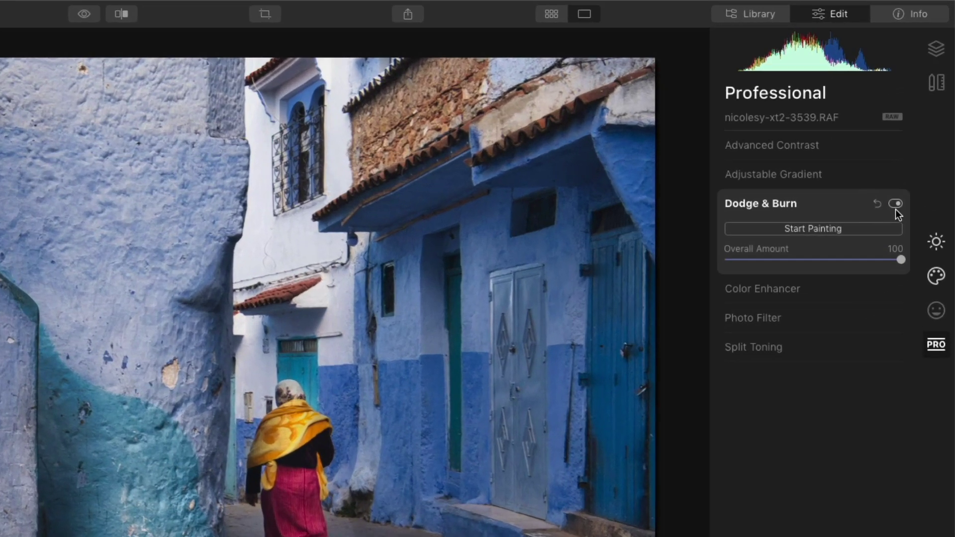
# - Set the Dodge & Burn filter's Overall Amount to 70
pyautogui.click(919, 173)
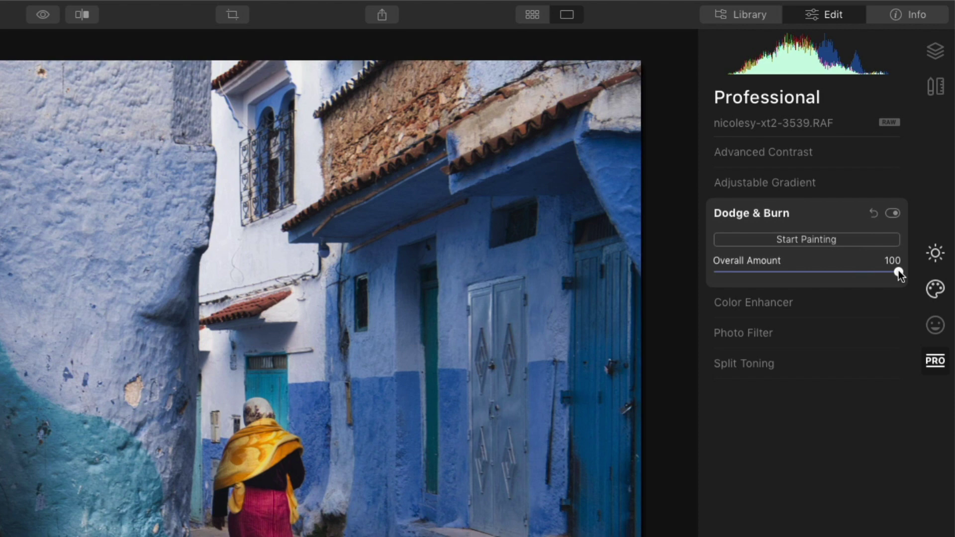
pyautogui.moveTo(899, 270); pyautogui.dragTo(837, 274)
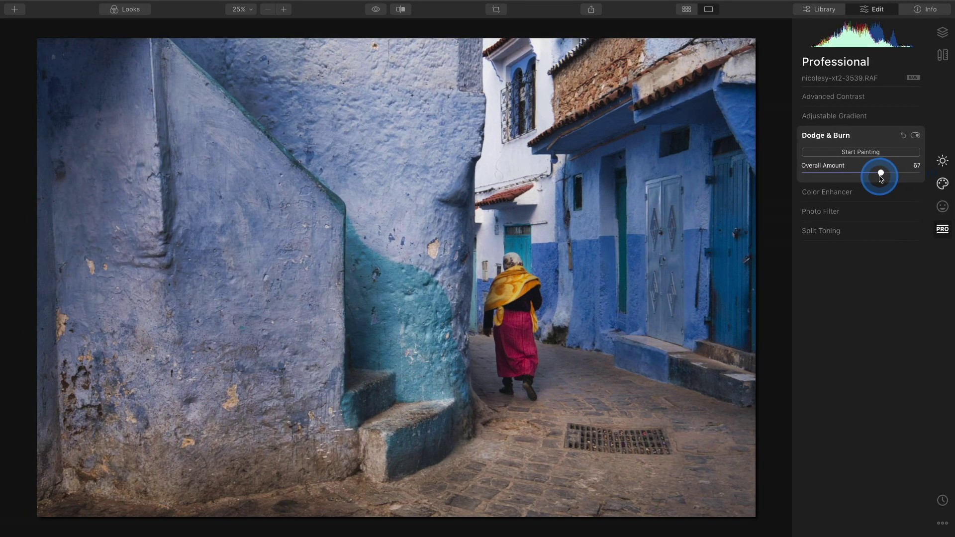
pyautogui.moveTo(881, 177); pyautogui.dragTo(885, 177)
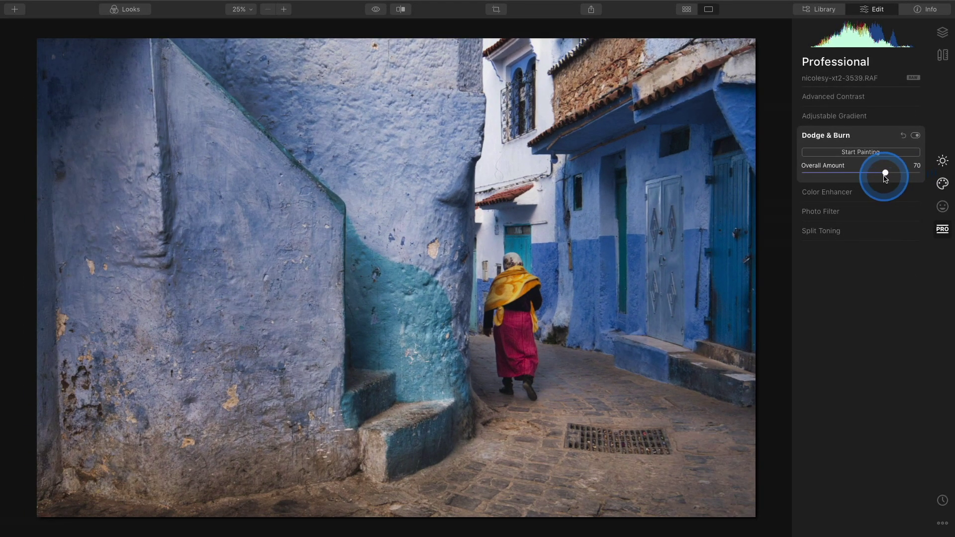
# - Switch Dodge & Burn off and on to compare the reduced overall effect with the unfiltered photo, leaving it on
pyautogui.click(915, 136)
pyautogui.click(916, 136)
pyautogui.click(915, 136)
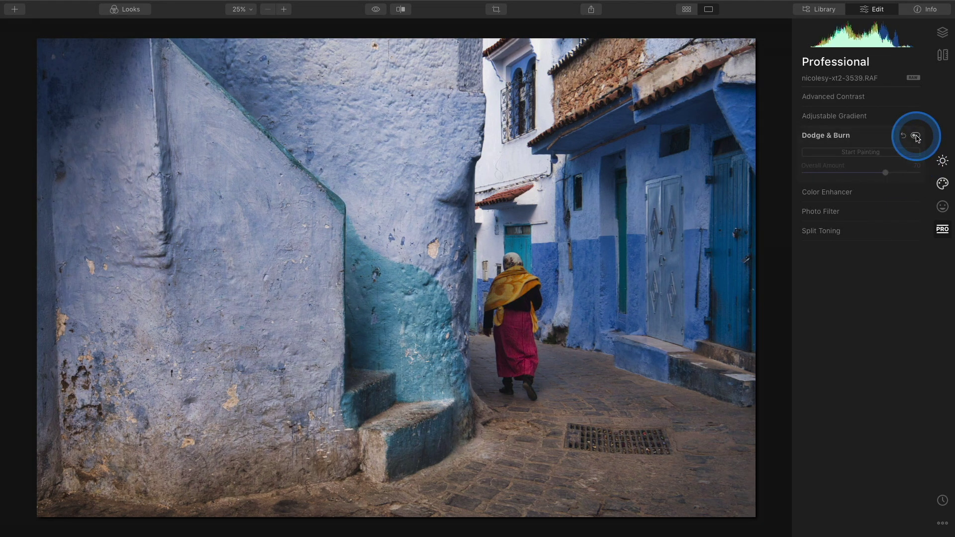
pyautogui.click(915, 135)
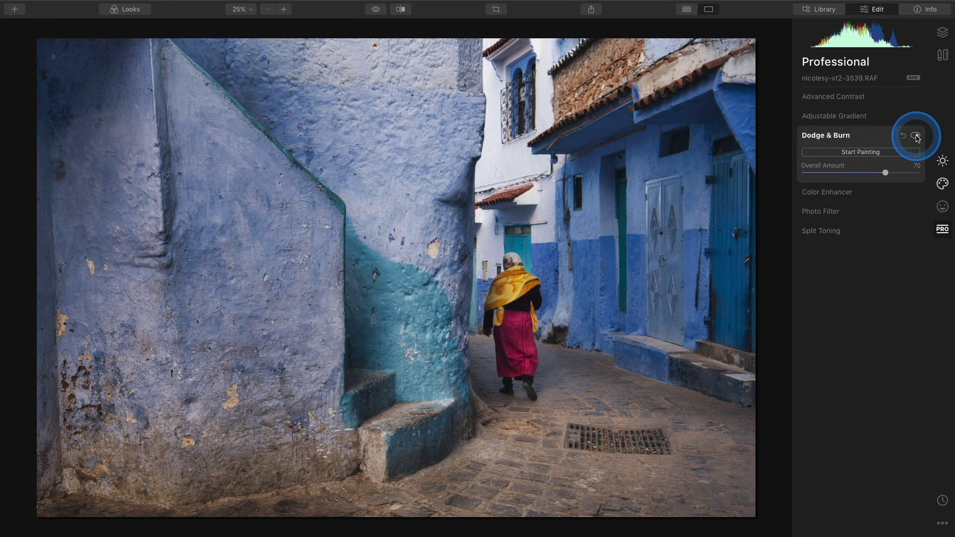